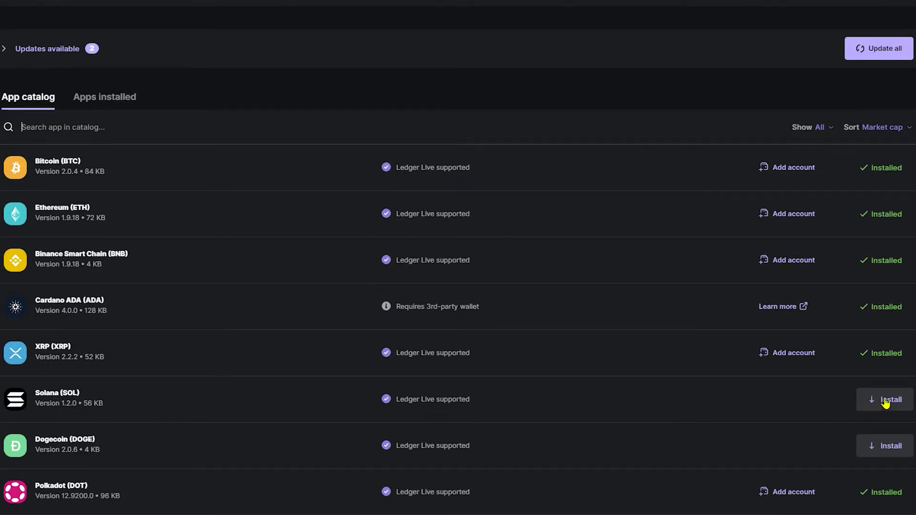
Step: Install the Solana (SOL) app on the Ledger Nano X from the Manager catalog
left_click(886, 402)
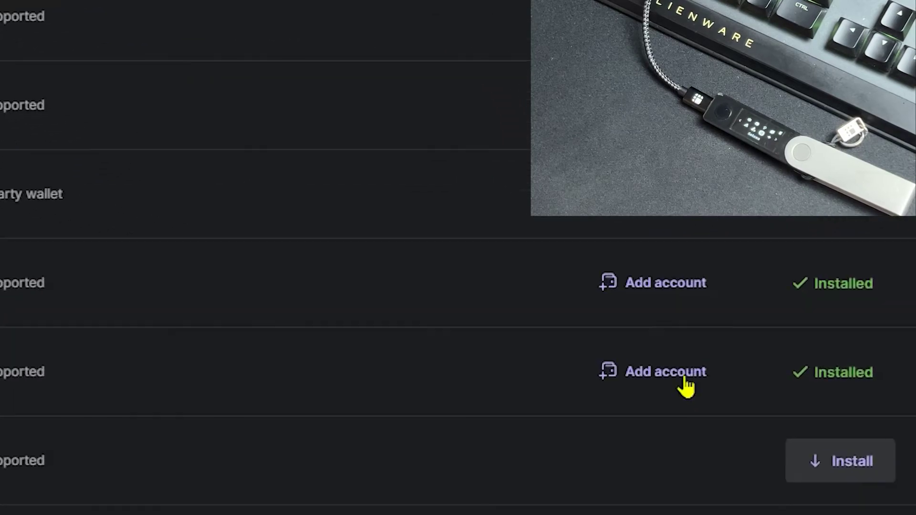
Step: Add a new Solana account named 'Solana 1' through the device step
left_click(683, 374)
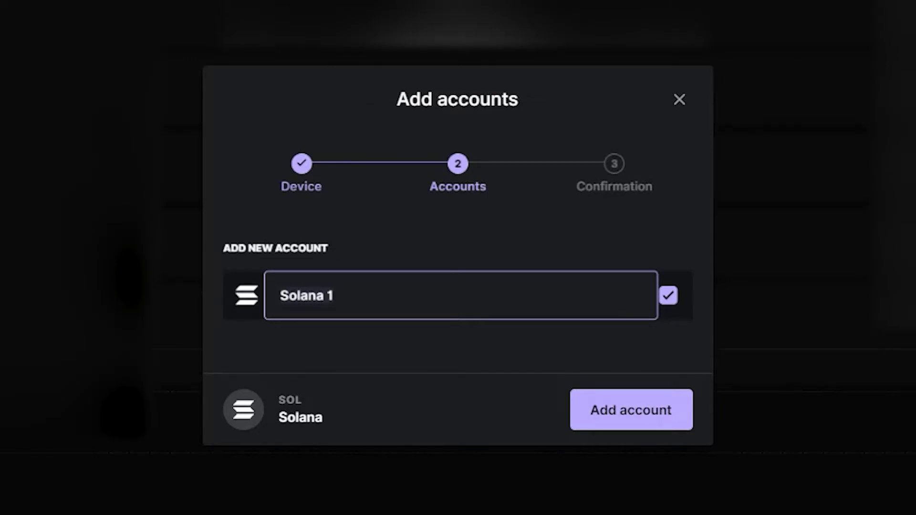
left_click(661, 416)
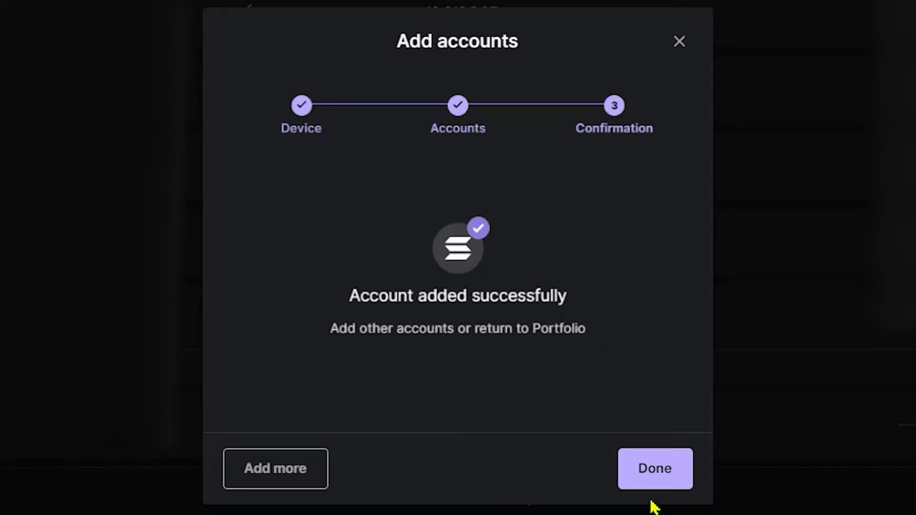
Step: From the Solana 1 account, verify its receiving address on the device and copy it
left_click(663, 475)
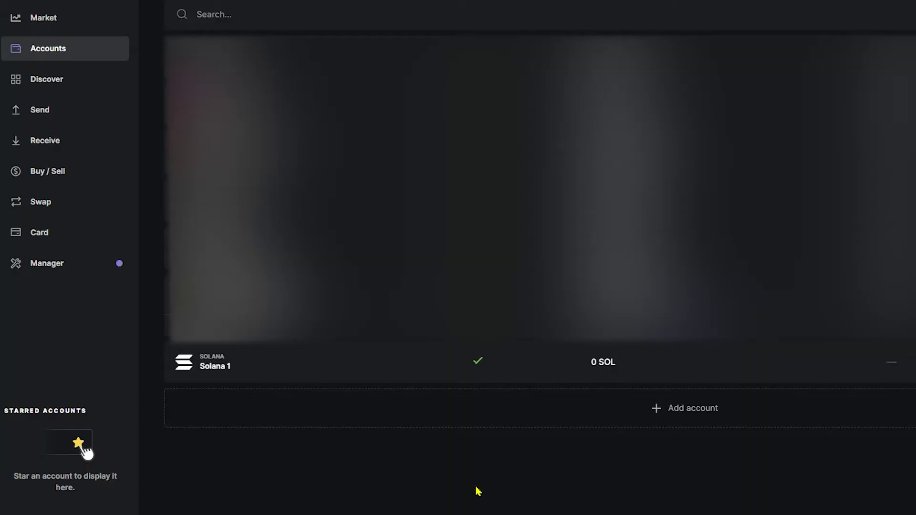
left_click(421, 382)
left_click(448, 289)
left_click(592, 359)
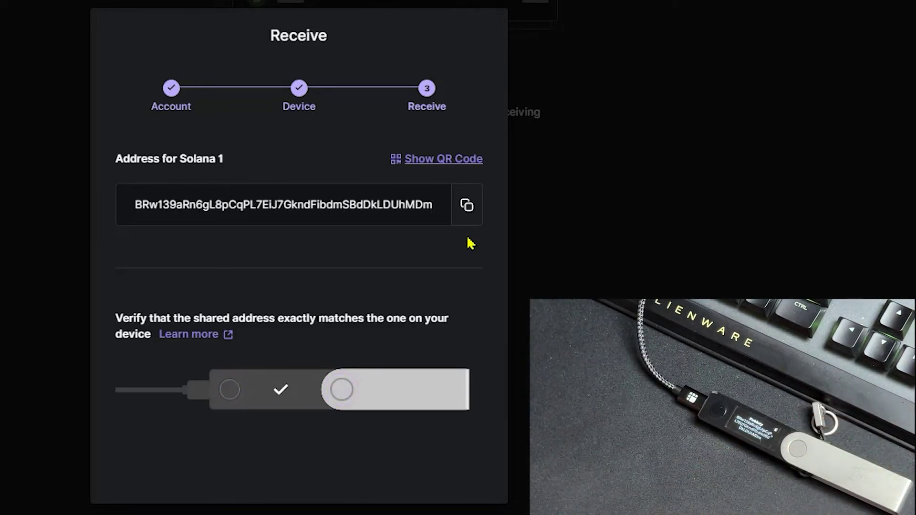
left_click(465, 210)
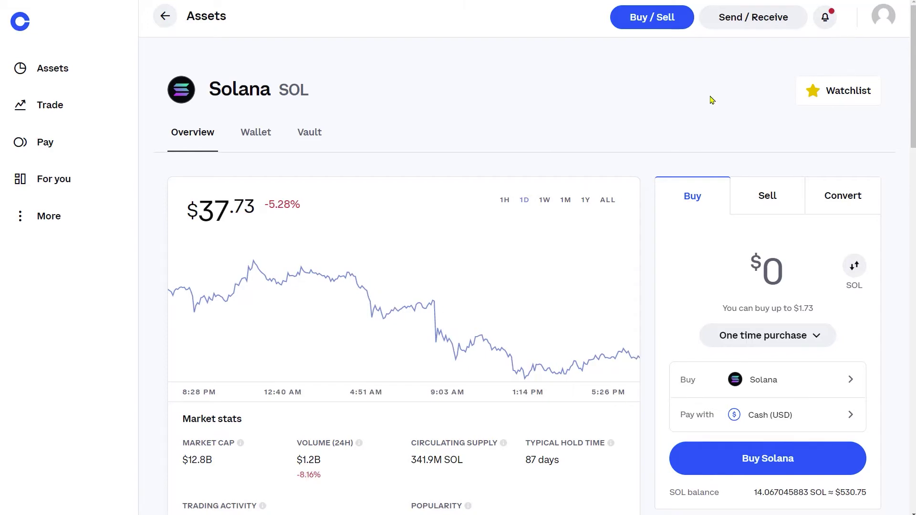
Step: In Coinbase Send, paste the Ledger address as recipient and enter 2 SOL
left_click(750, 19)
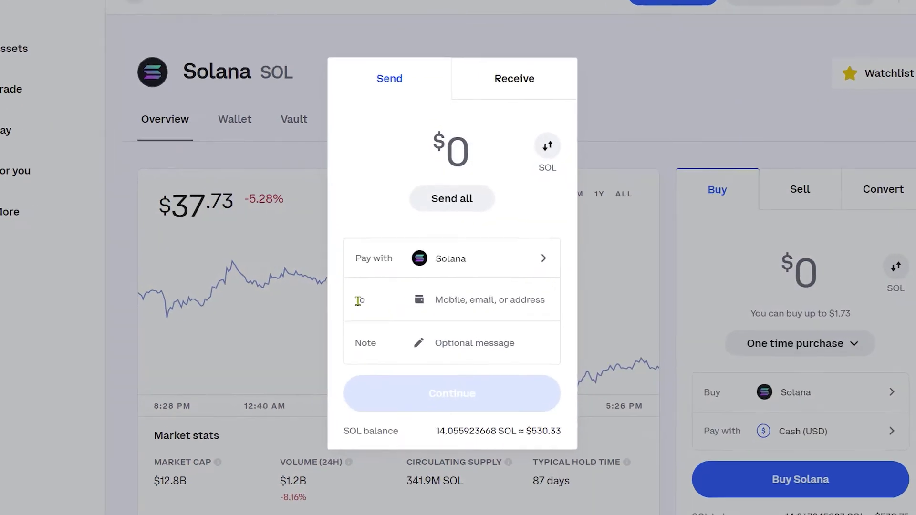
right_click(452, 300)
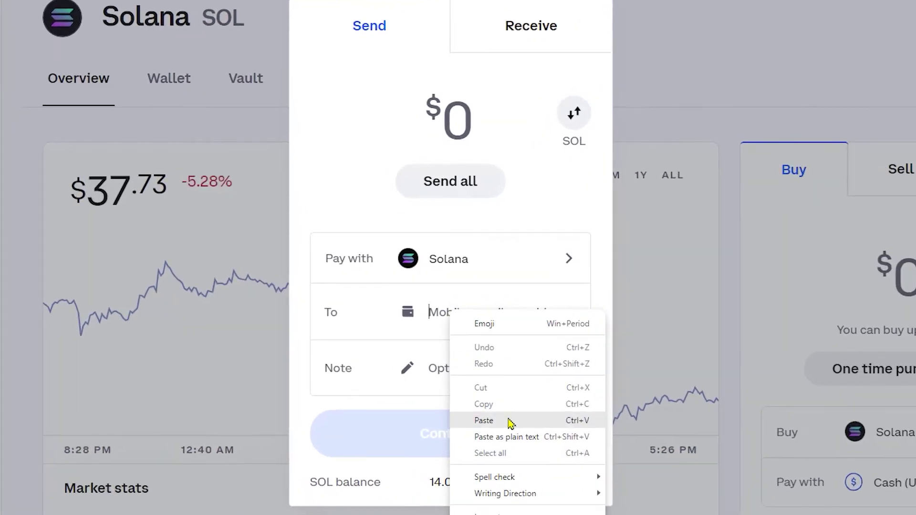
left_click(484, 421)
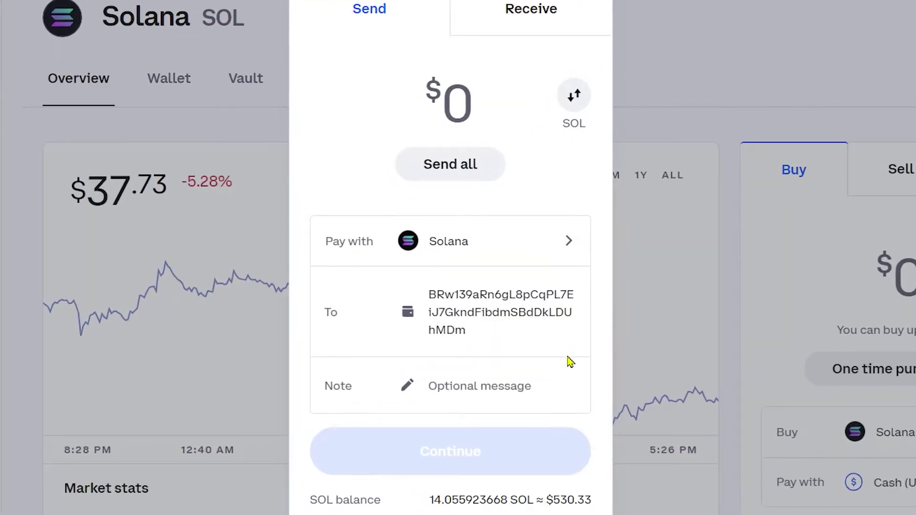
left_click(479, 116)
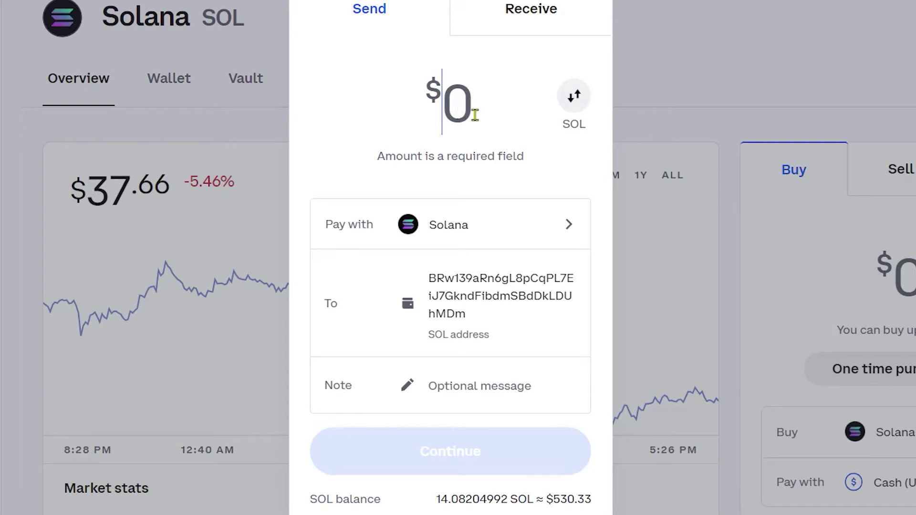
left_click(575, 103)
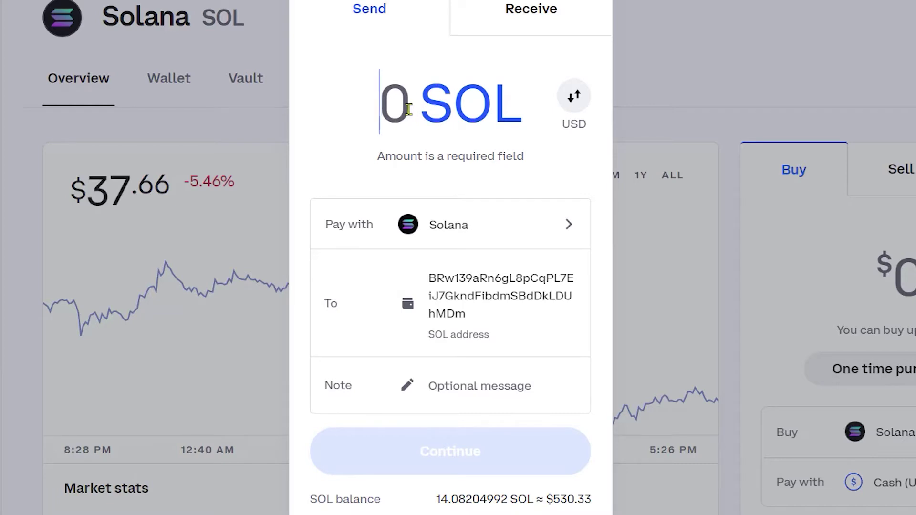
type("2")
Step: Review and send the 2 SOL, confirming with the 2-step verification code
left_click(483, 470)
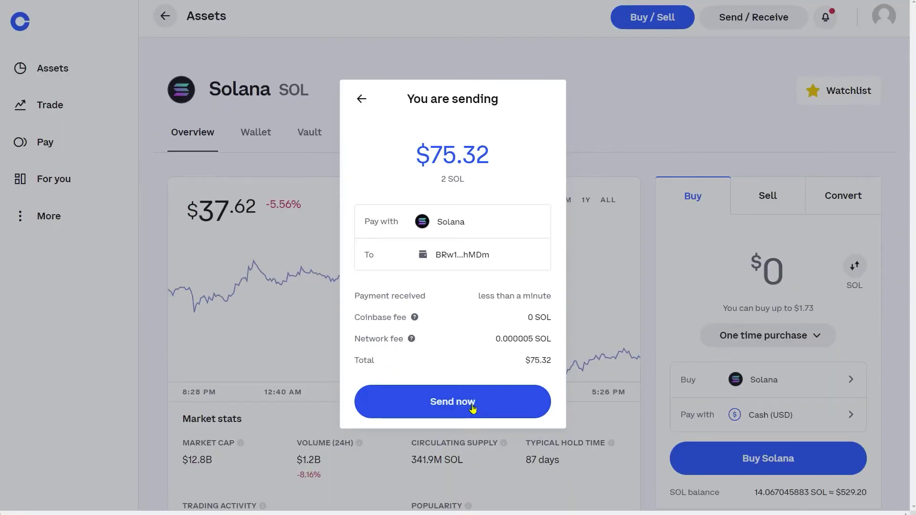
left_click(472, 408)
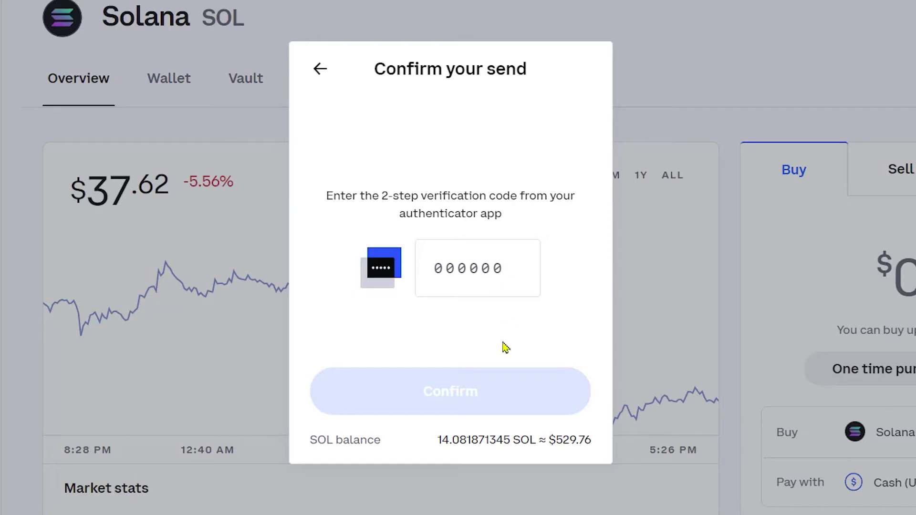
left_click(507, 265)
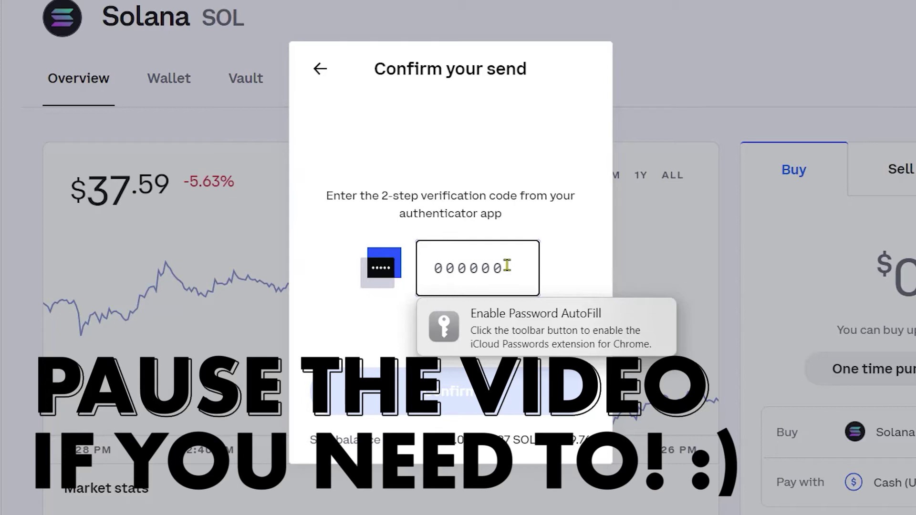
left_click(450, 392)
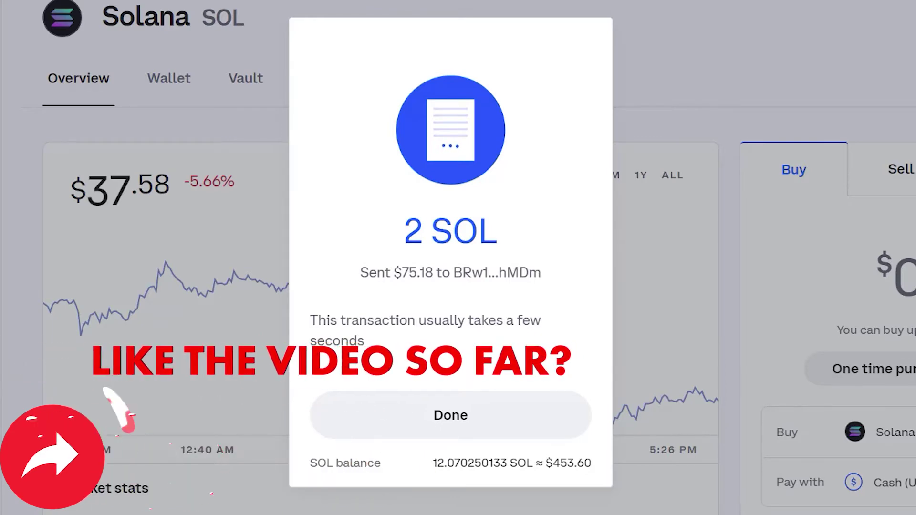
left_click(506, 434)
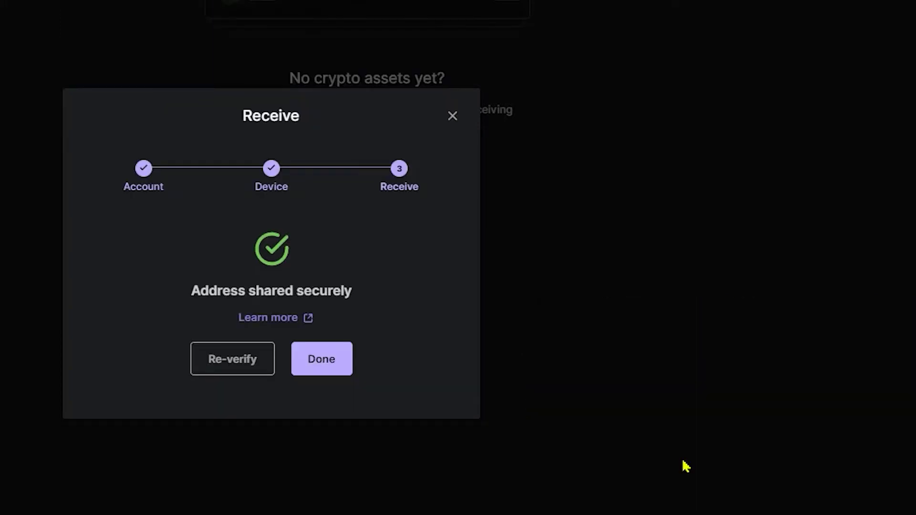
Step: Close the Receive dialog so the accounts list shows Solana 1 with 2 SOL
left_click(329, 368)
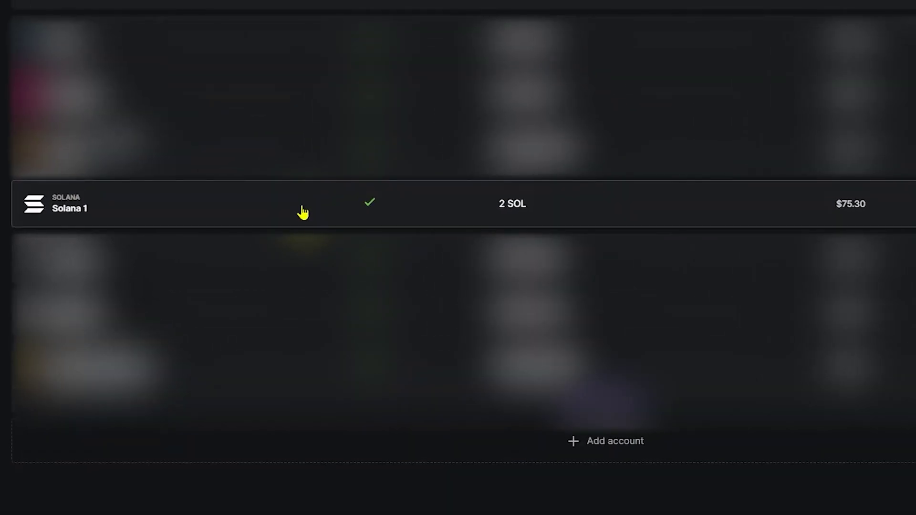
Step: Open Solana 1 and bring up its Earn rewards delegation explanation
left_click(302, 212)
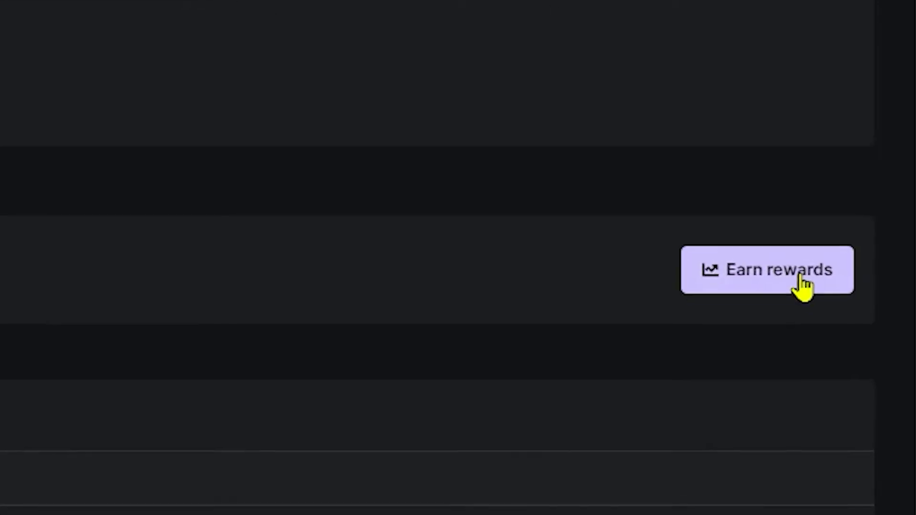
left_click(831, 326)
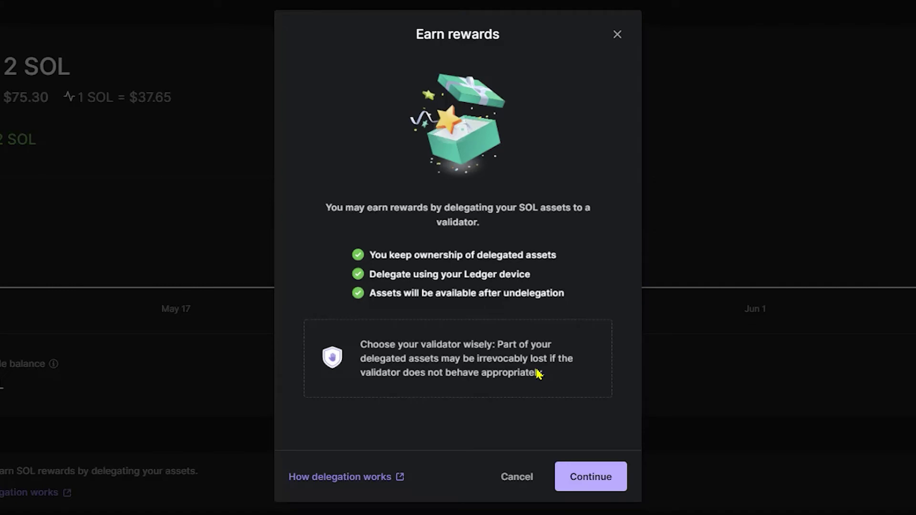
Step: Continue to the Validator step and show the full list of validators
left_click(596, 483)
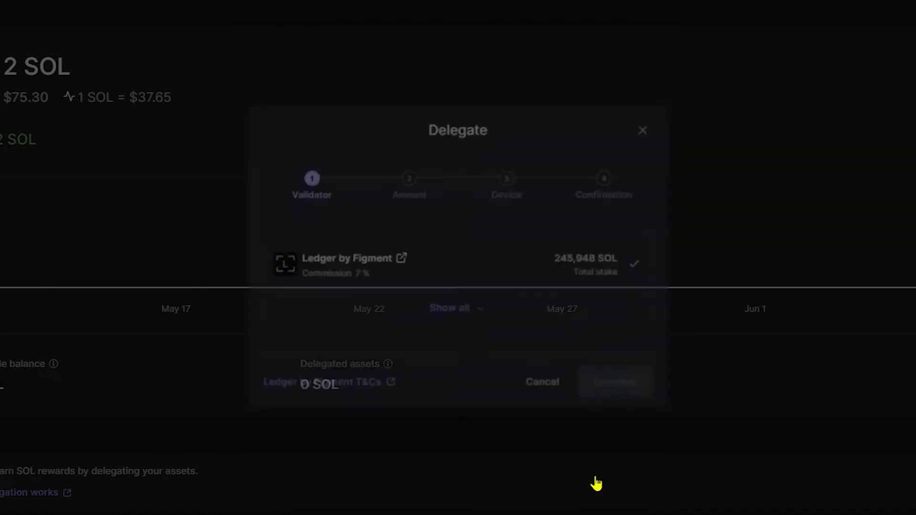
left_click(450, 306)
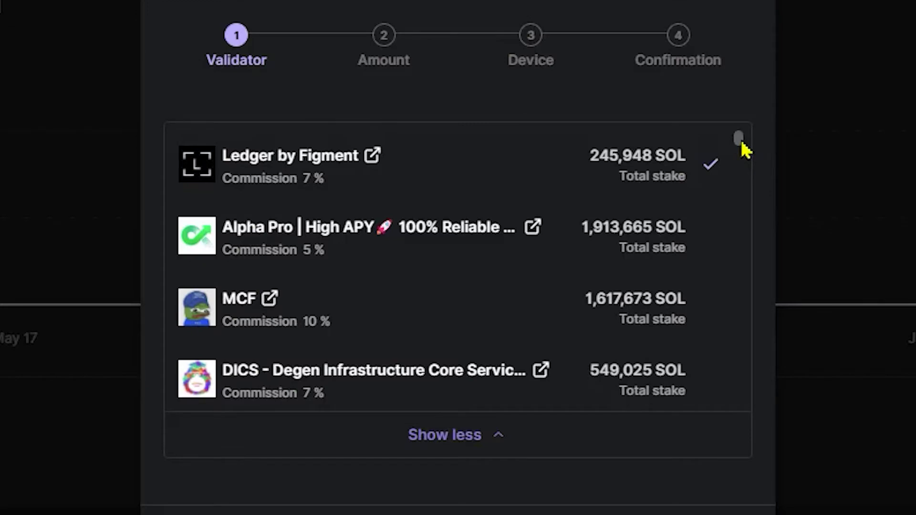
left_click_drag(742, 142, 659, 176)
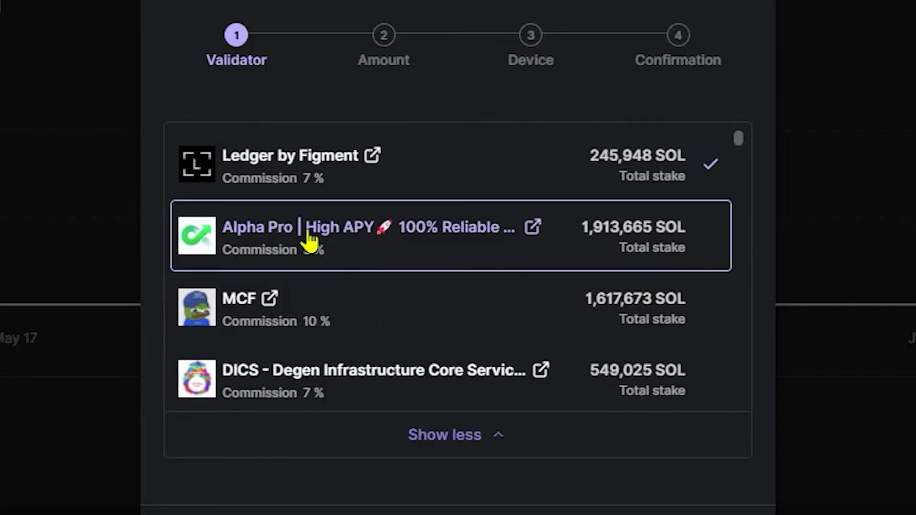
left_click_drag(739, 139, 745, 204)
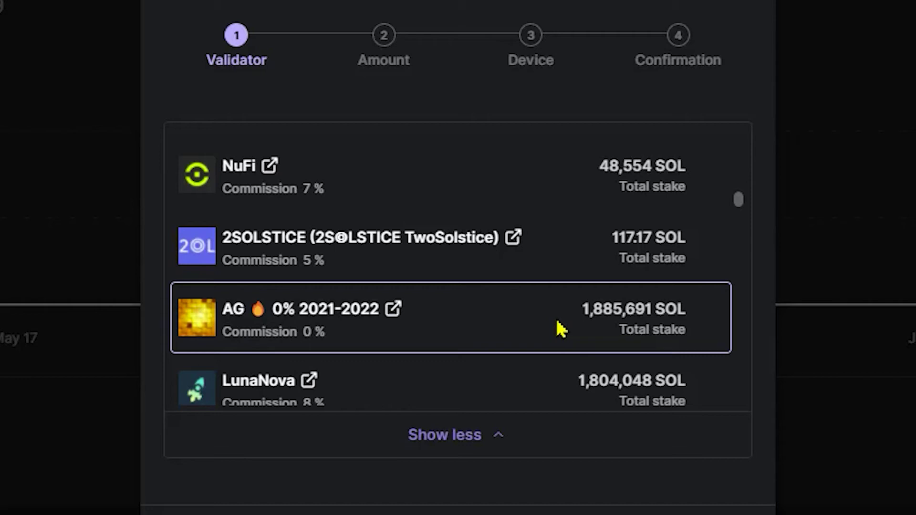
scroll(560, 329, "up", 10)
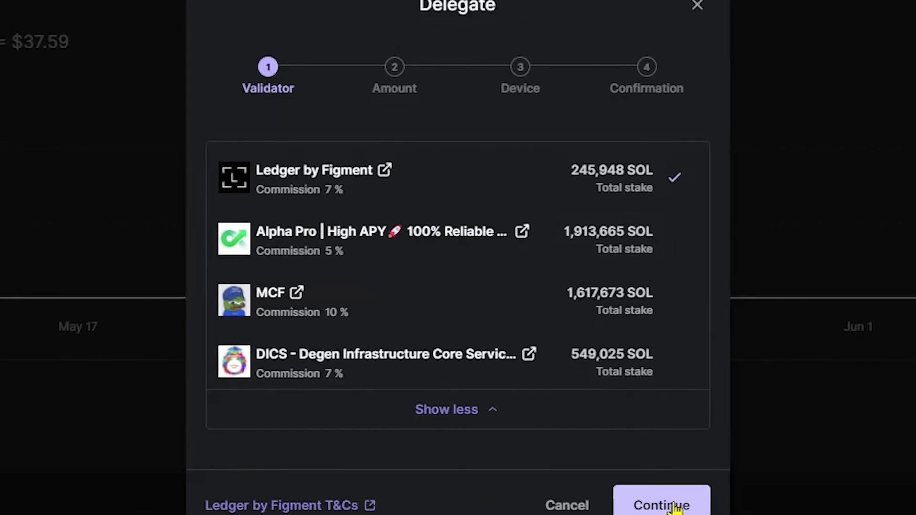
Step: Keep Ledger by Figment as validator and enter 1.9 SOL to delegate
left_click(673, 506)
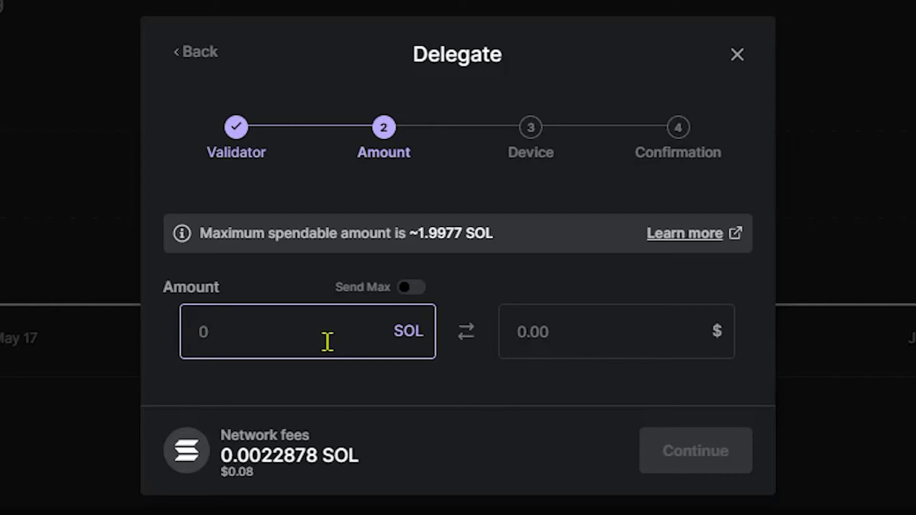
type("1.9")
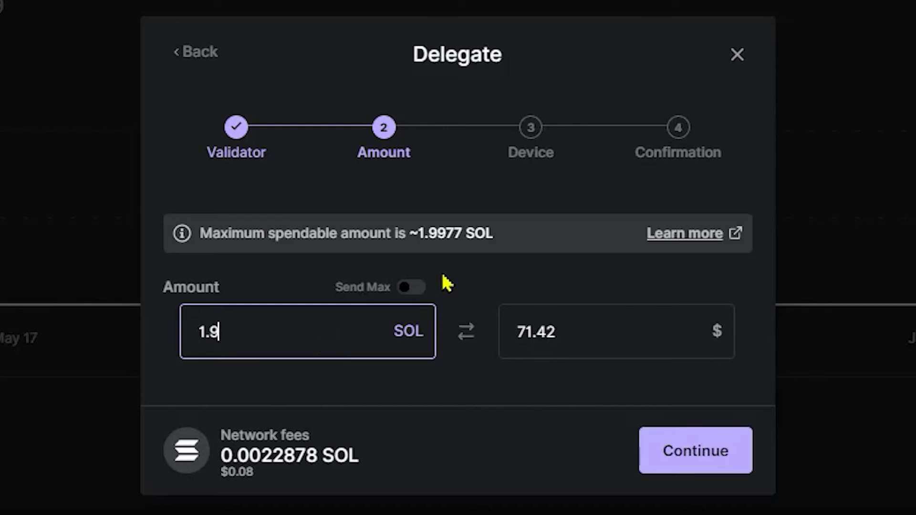
Step: Submit the 1.9 SOL delegation and approve it on the Ledger device
left_click(697, 453)
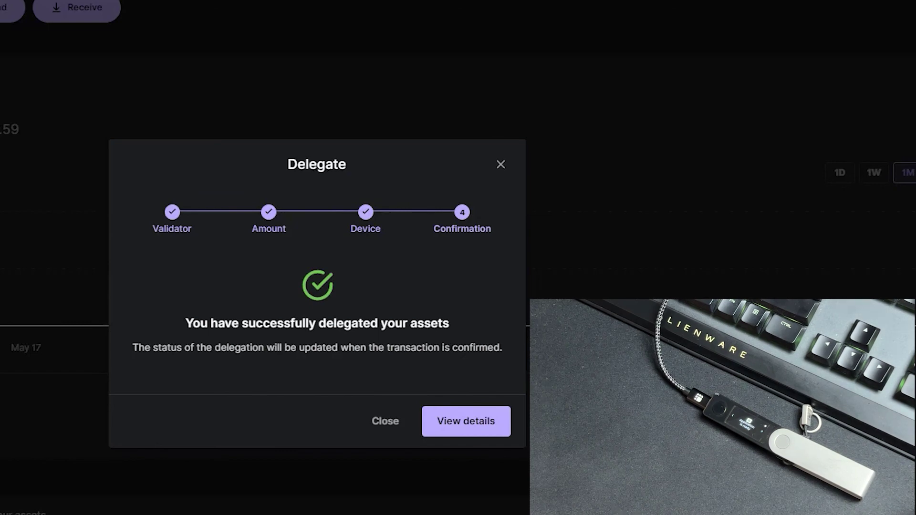
Step: Close the Delegate confirmation to see 1.9 SOL delegated to Ledger by Figment, activating
left_click(387, 422)
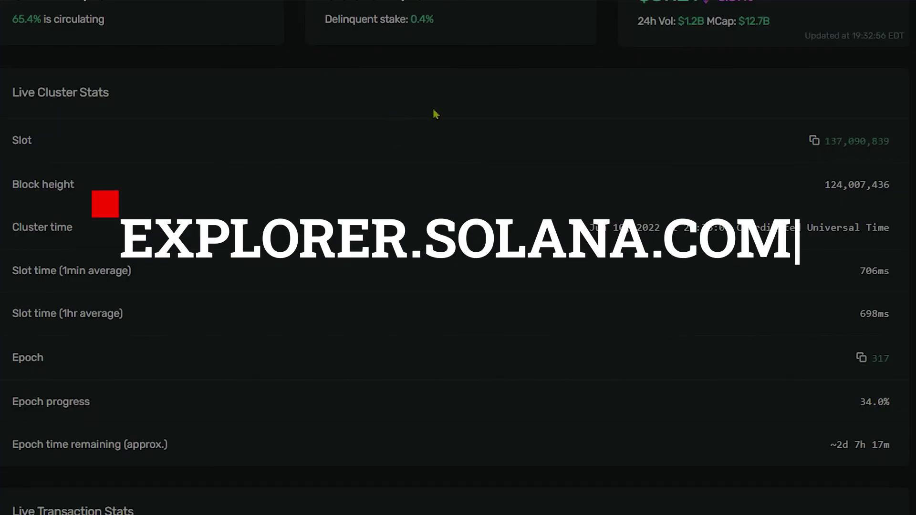
left_click_drag(847, 406, 902, 401)
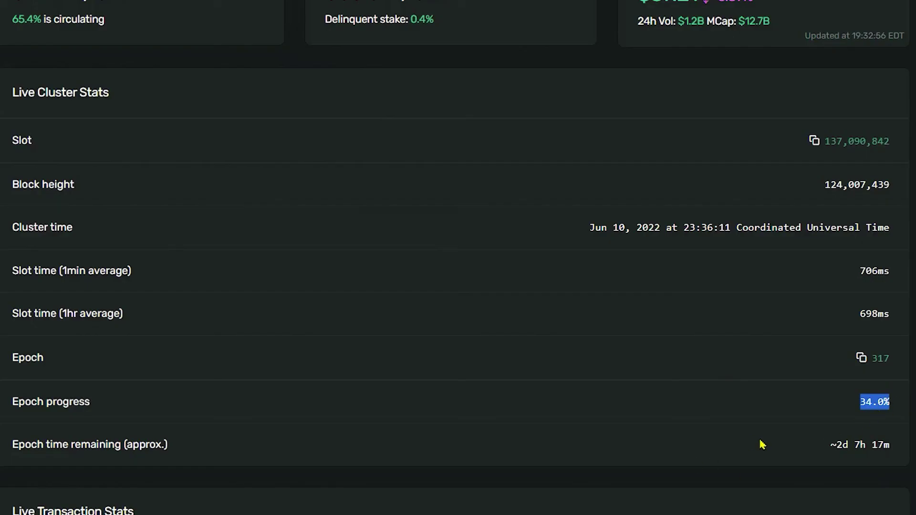
left_click_drag(8, 444, 126, 441)
left_click_drag(831, 444, 898, 455)
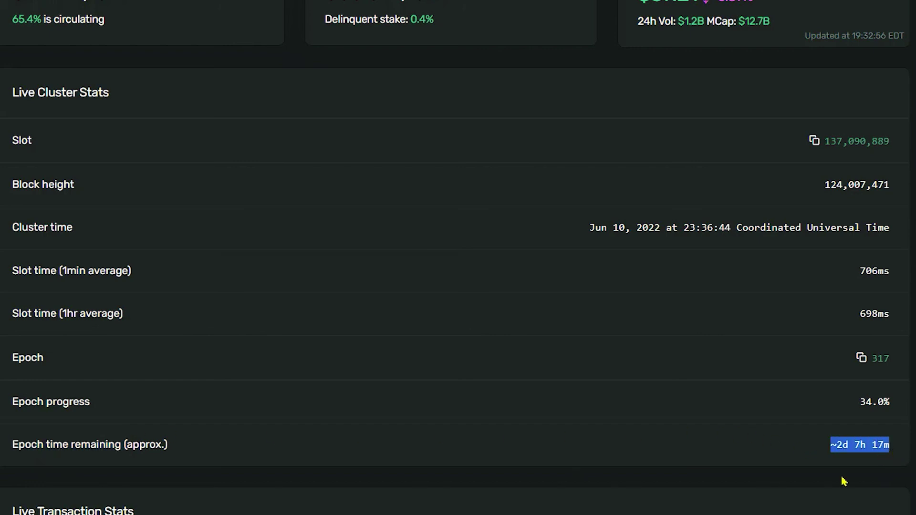